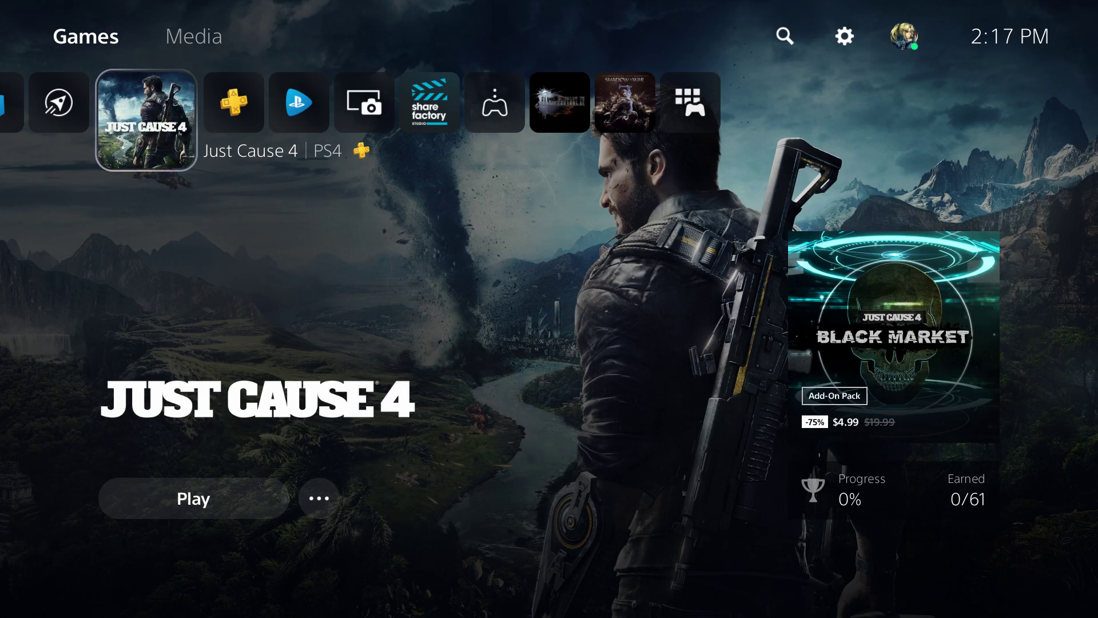
Go from the home screen through Settings > Network to Set Up Internet Connection.
key(Left)
key(Right)
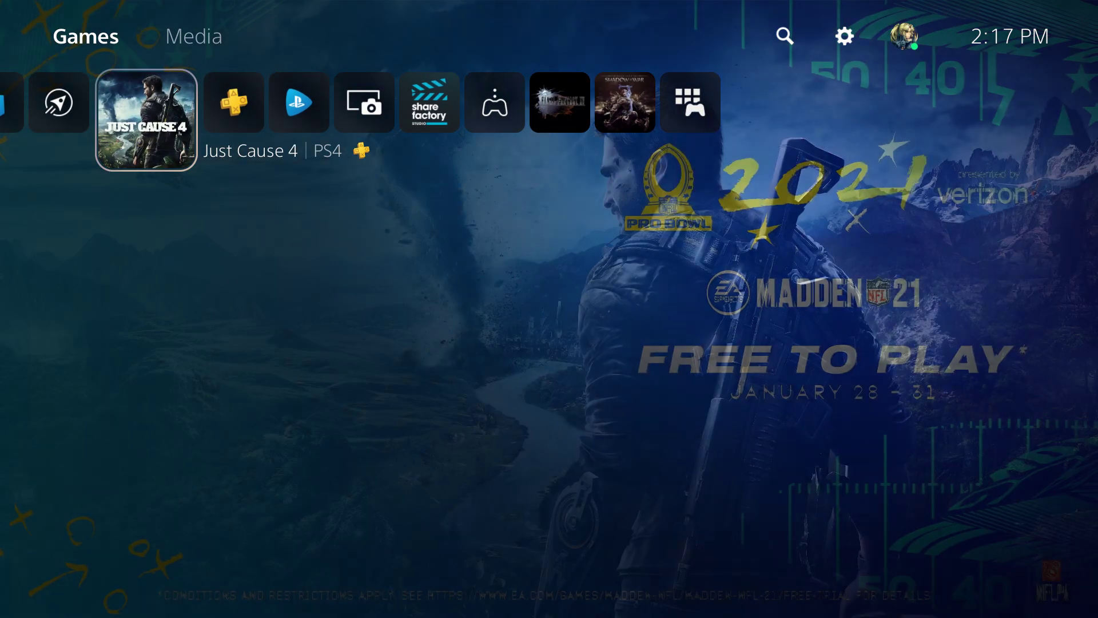
key(Up)
key(Right)
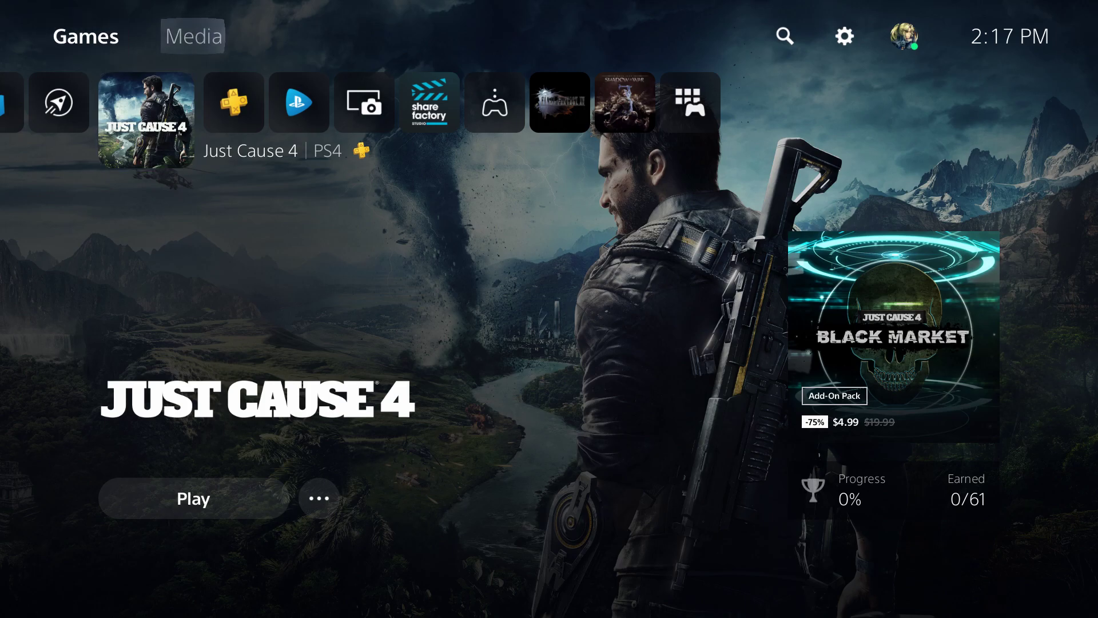
key(Left)
key(Right)
key(Right)
key(Right)
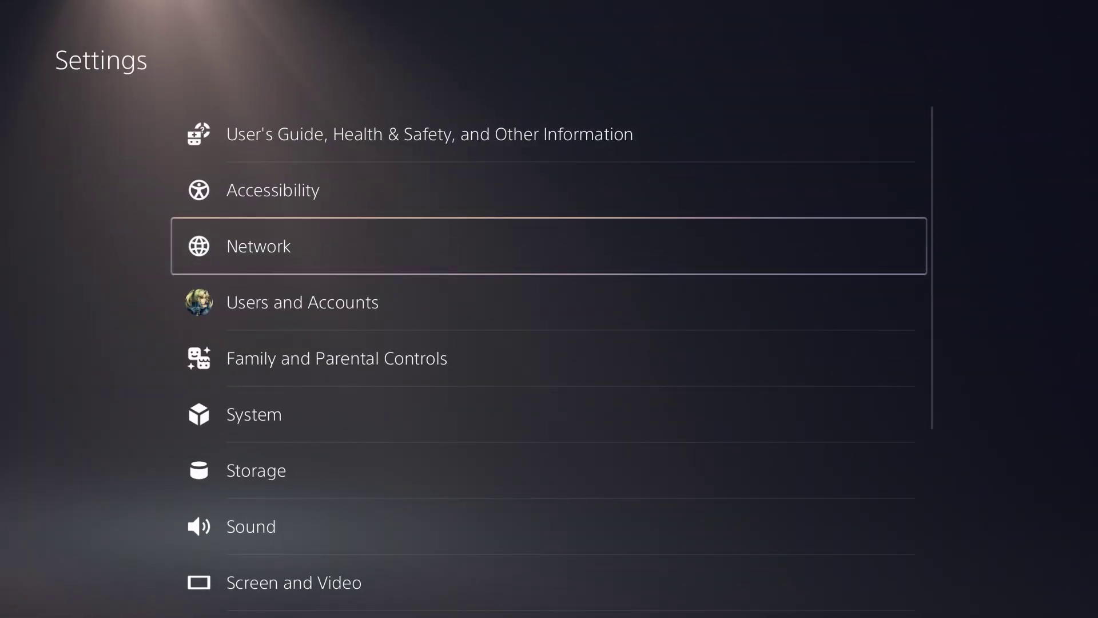
key(Return)
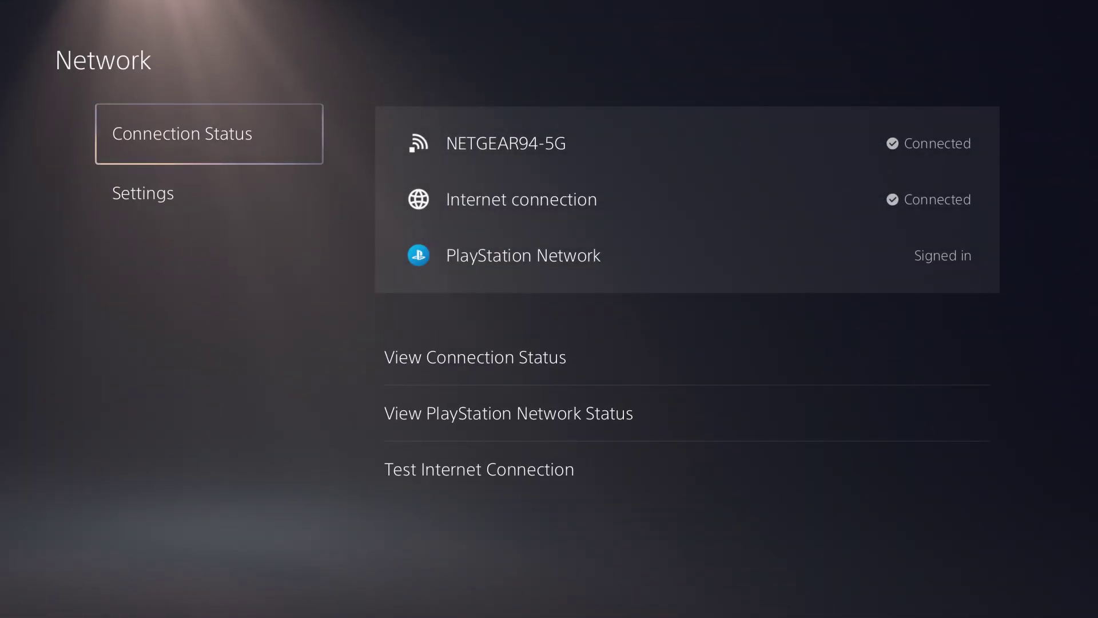
key(Down)
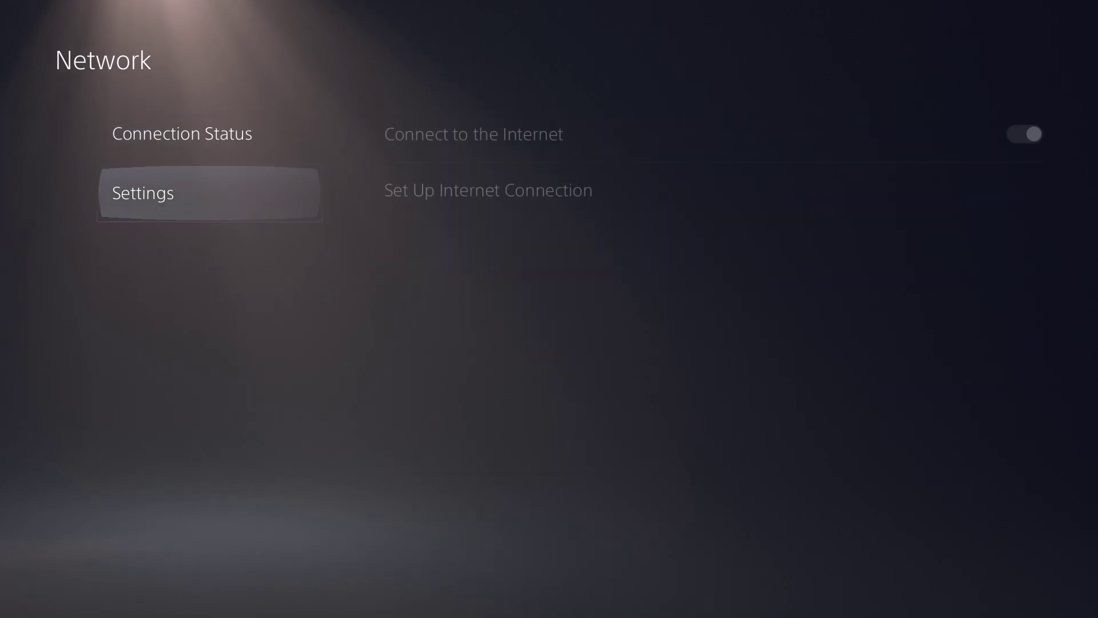
key(Right)
key(Down)
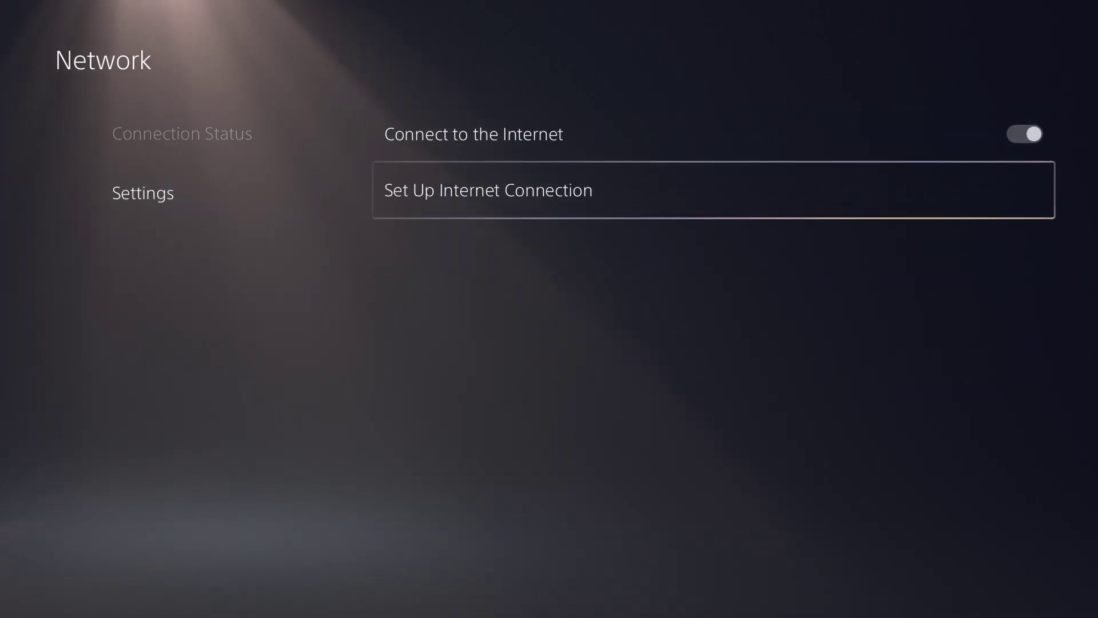
key(Return)
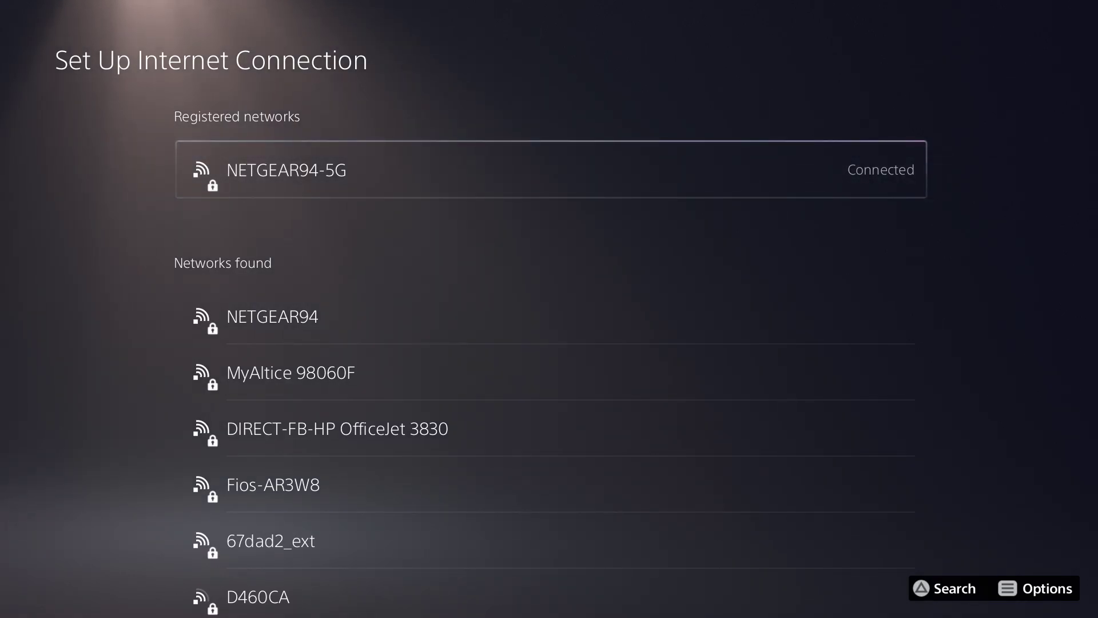
Change the network list's Wi-Fi Frequency Bands option to 5 GHz.
key(Menu)
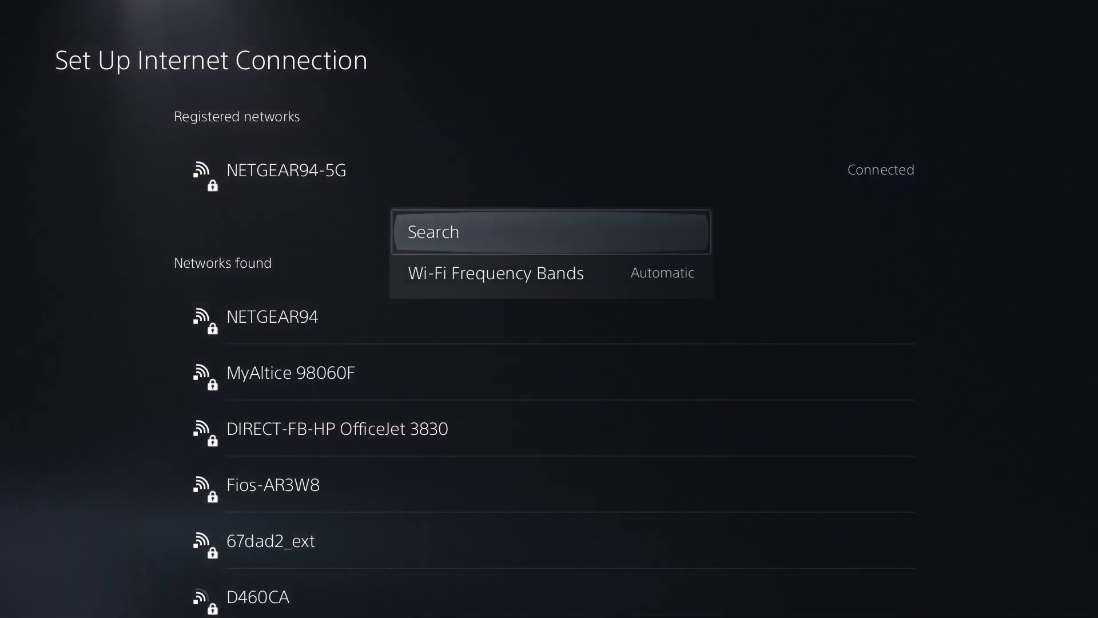
key(Escape)
key(Menu)
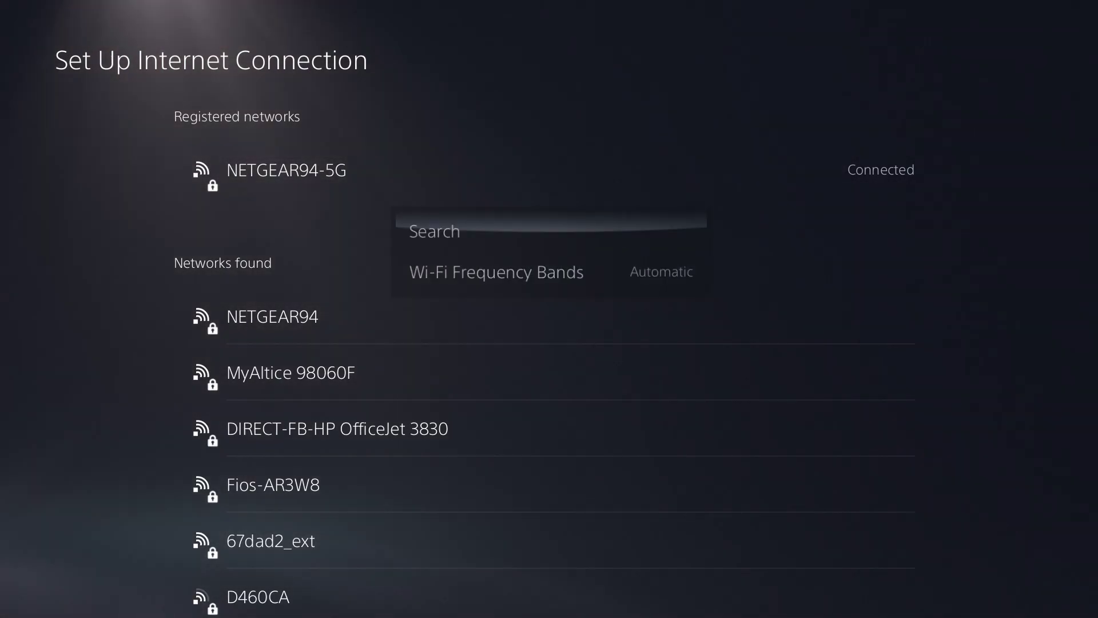
key(Down)
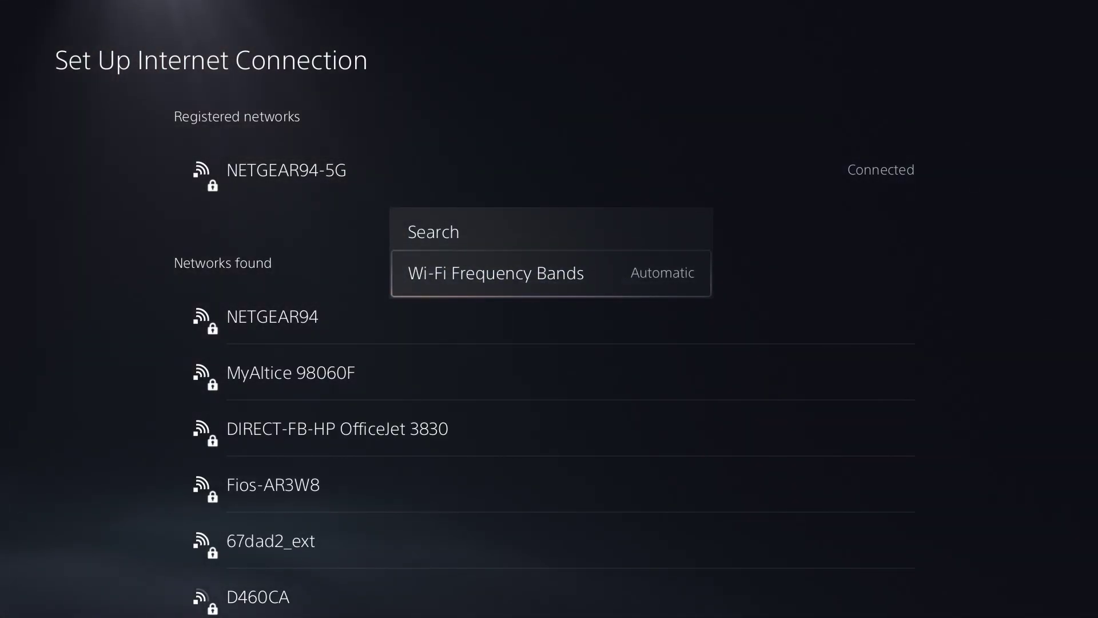
key(Return)
key(Down)
key(Return)
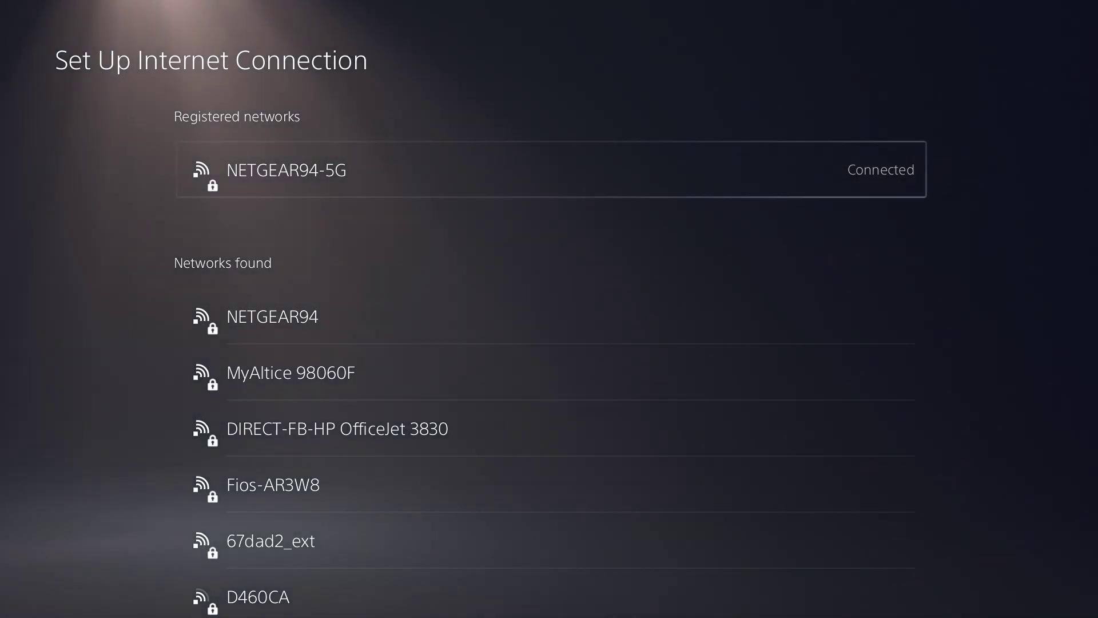
Verify that the 5 GHz band is selected, then bring up the NETGEAR94-5G connection's options.
key(Menu)
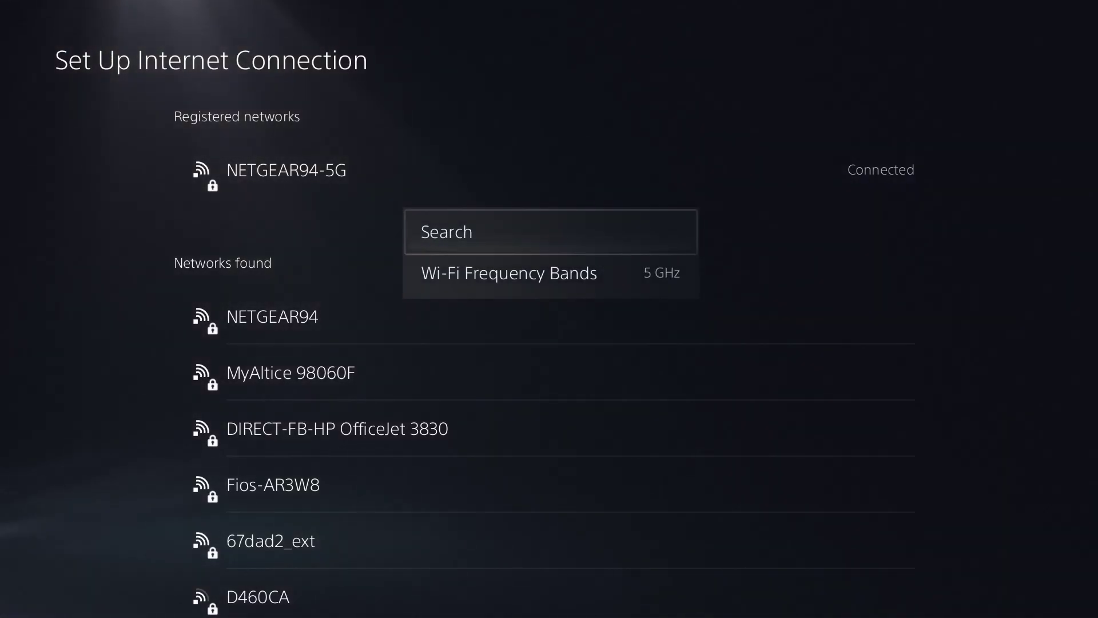
key(Down)
key(Return)
key(Escape)
key(Escape)
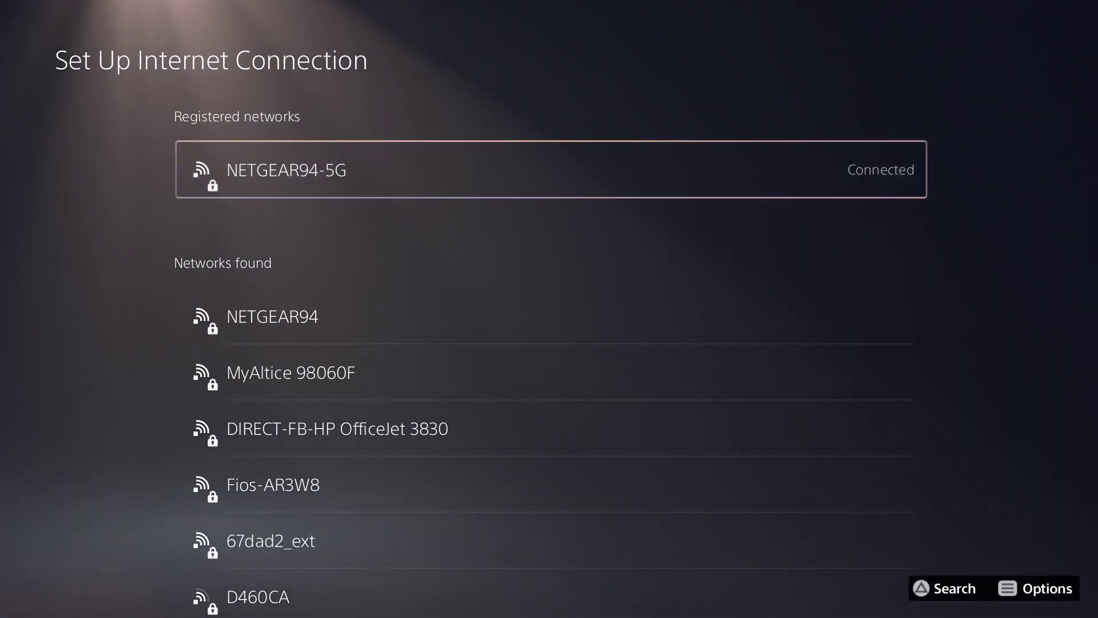
key(Return)
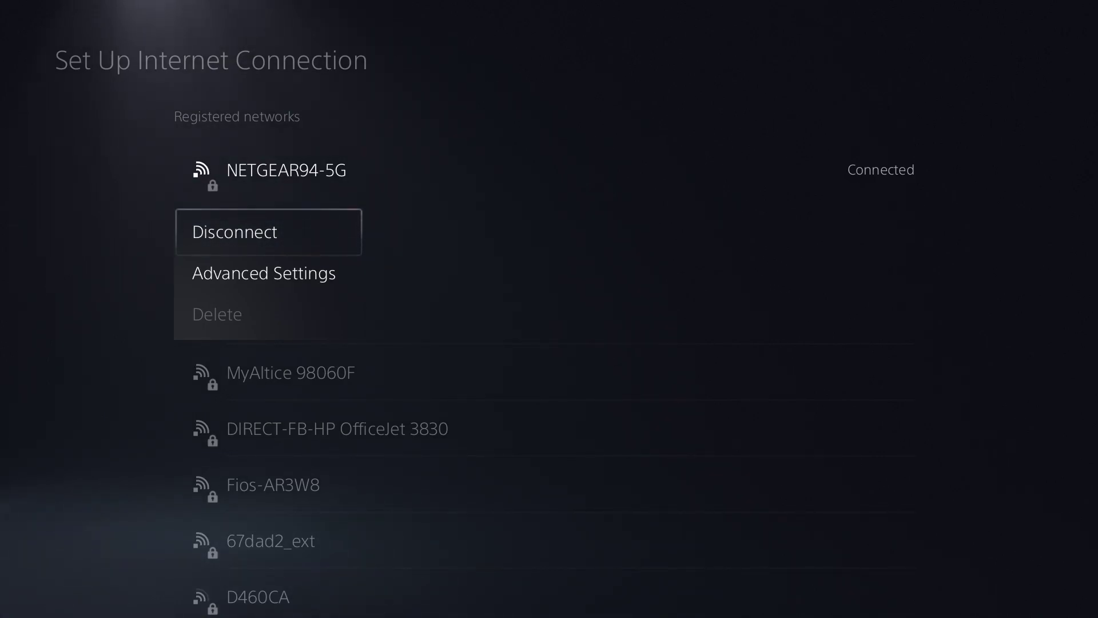
Open NETGEAR94-5G's Advanced Settings and begin editing Primary DNS 8.4.4.8.
key(Down)
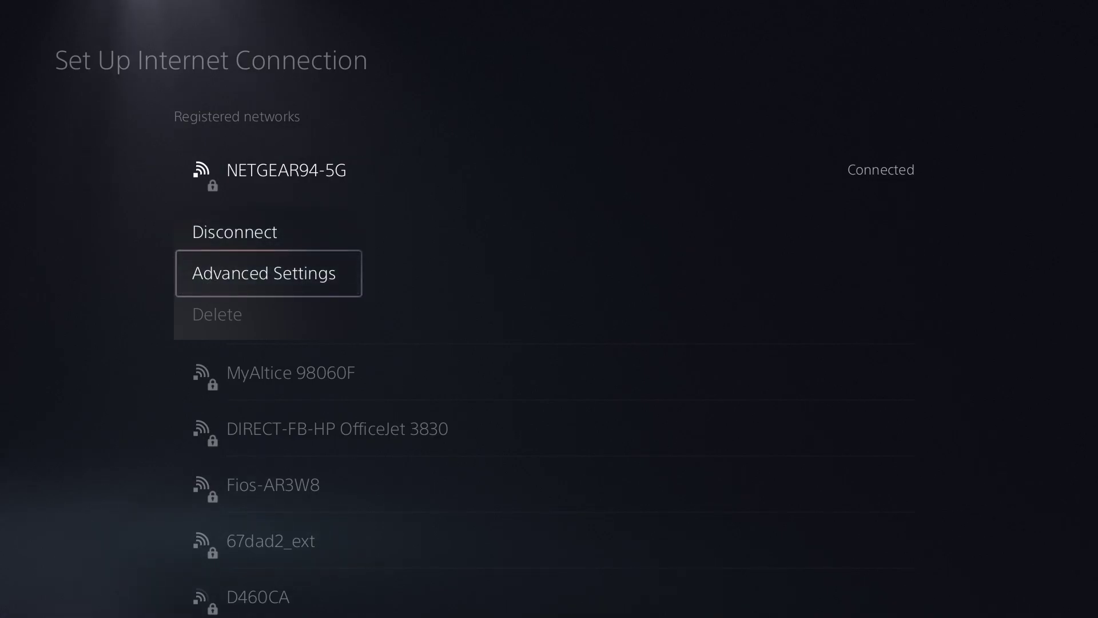
key(Escape)
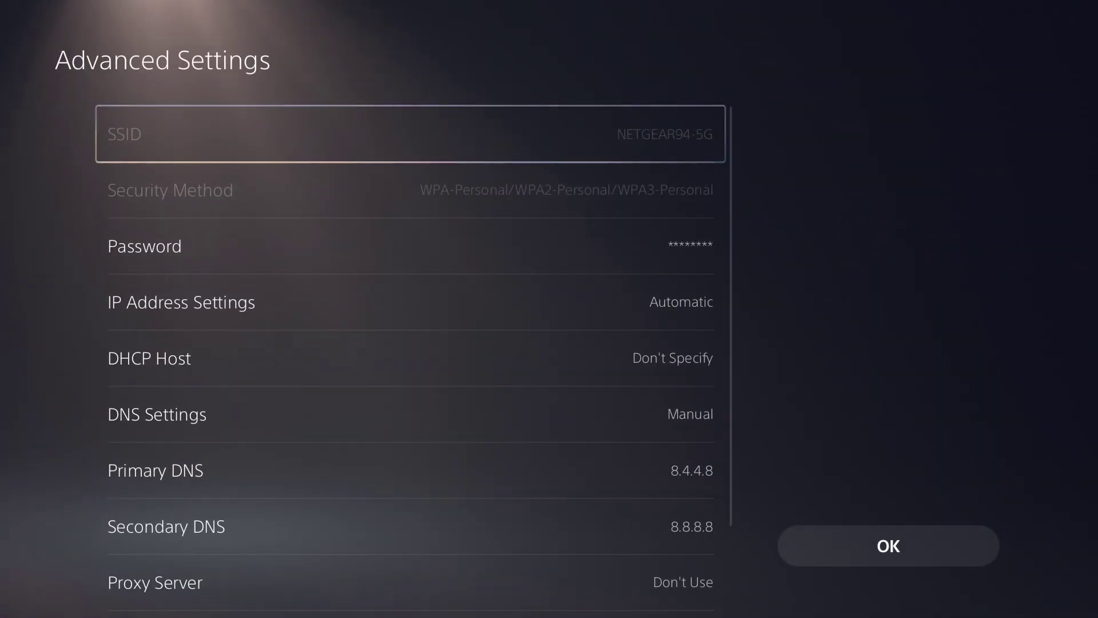
key(Down)
key(Down)
key(Down)
key(Down)
key(Down)
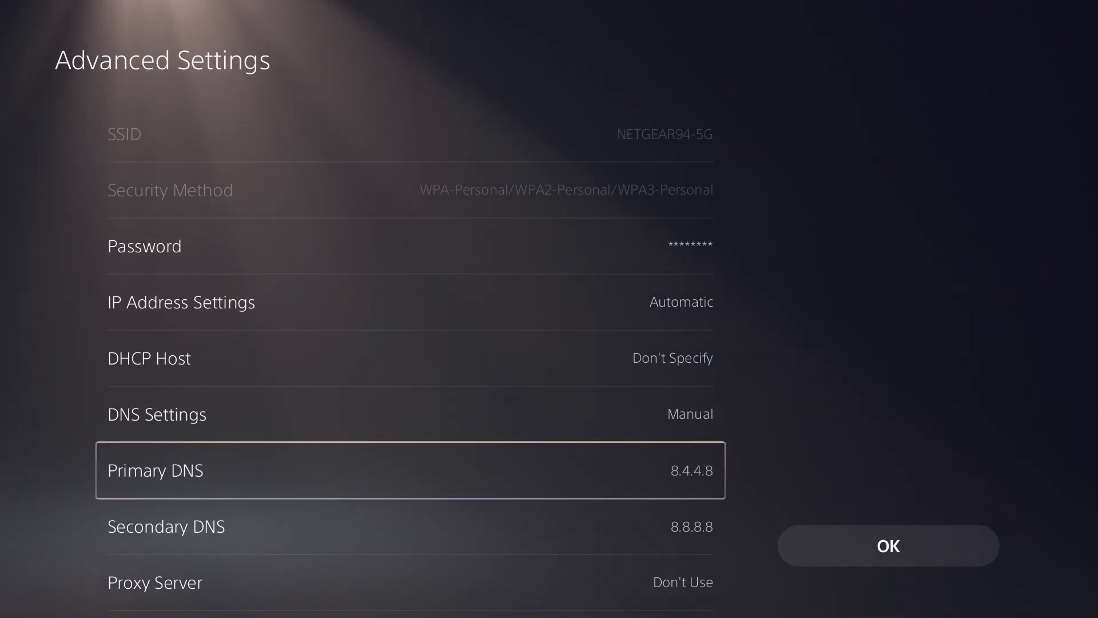
key(Return)
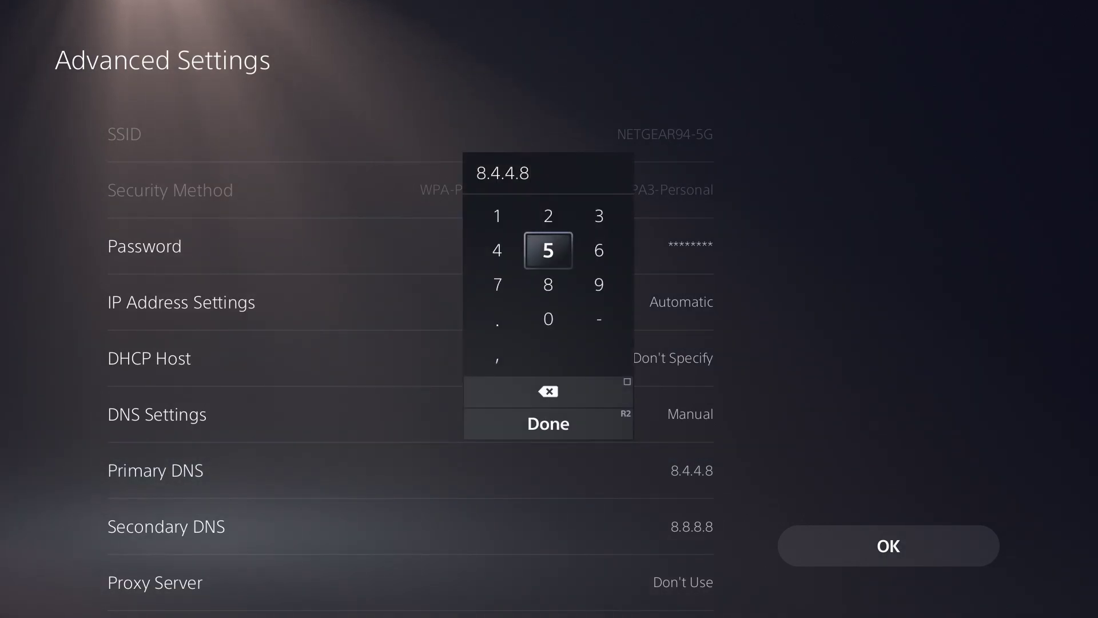
Change the Primary DNS address to 8.8.8.8.
key(BackSpace)
key(BackSpace)
key(BackSpace)
key(BackSpace)
key(BackSpace)
text(.)
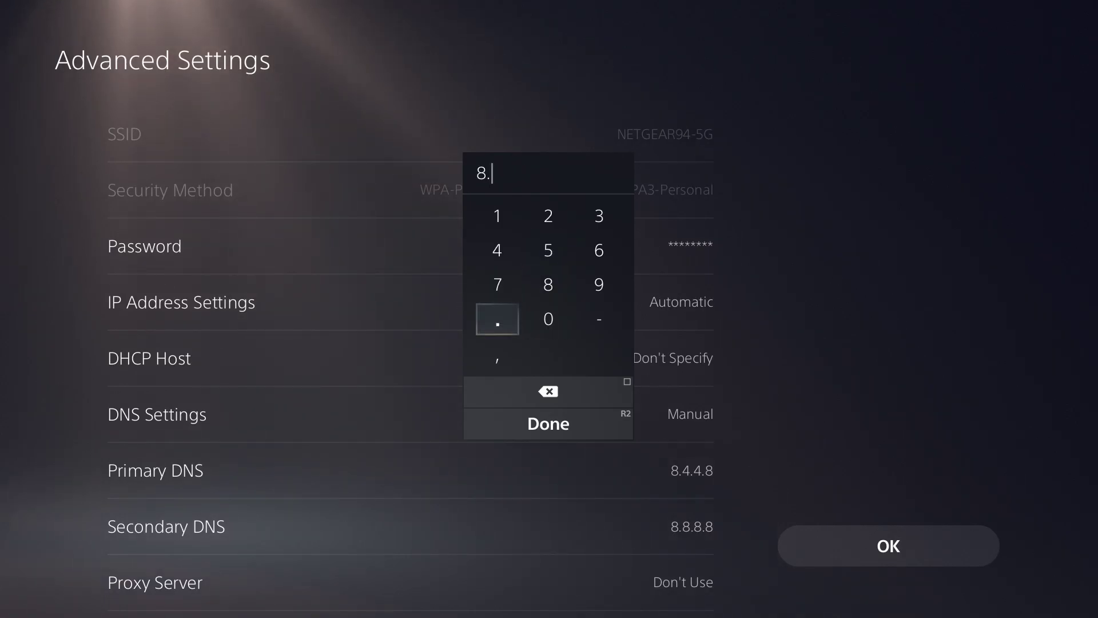
text(8.8.)
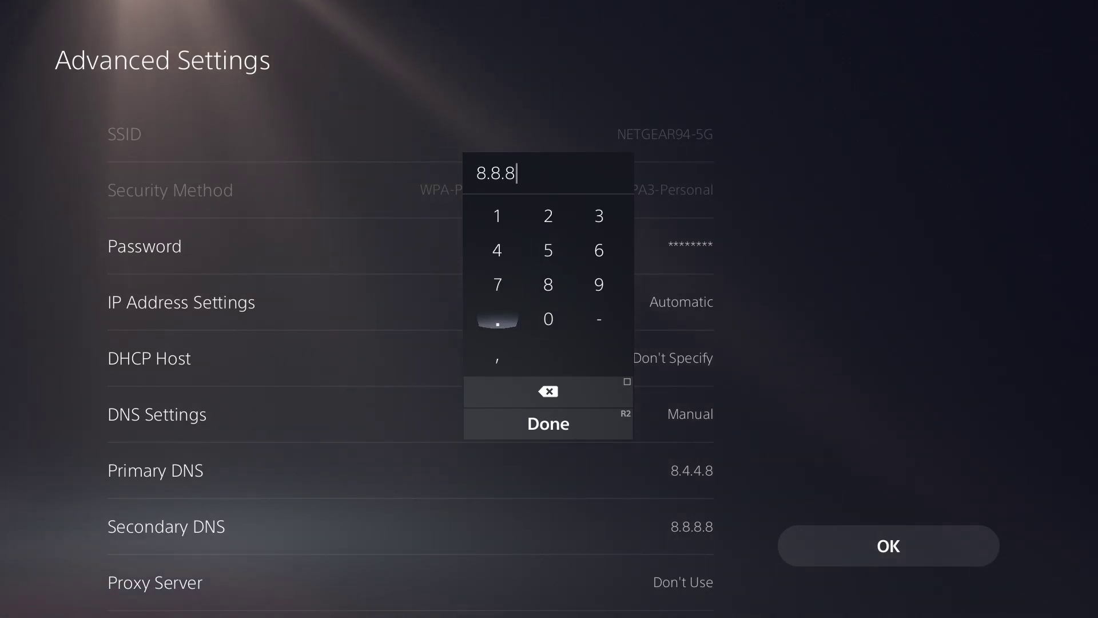
text(8)
key(Return)
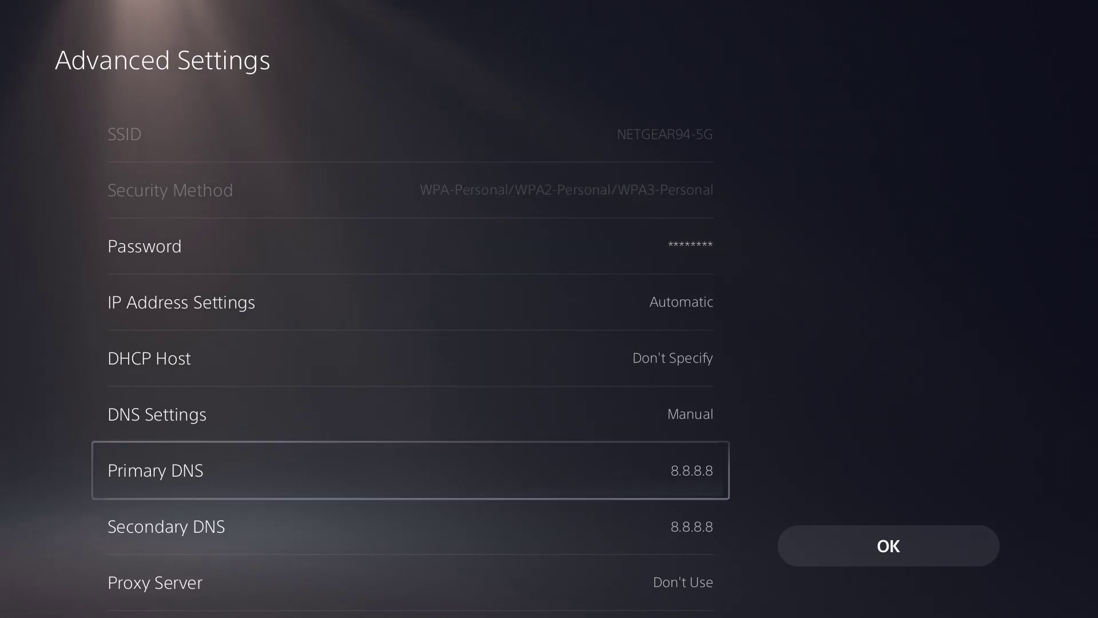
key(Down)
Edit the Secondary DNS address to 8.8.4.4 on the keypad.
key(Return)
key(BackSpace)
key(BackSpace)
key(BackSpace)
key(Down)
key(Left)
key(Up)
text(4)
key(Right)
key(Down)
key(Down)
key(Left)
text(.)
key(Right)
key(Up)
key(Up)
key(Left)
text(4)
key(Return)
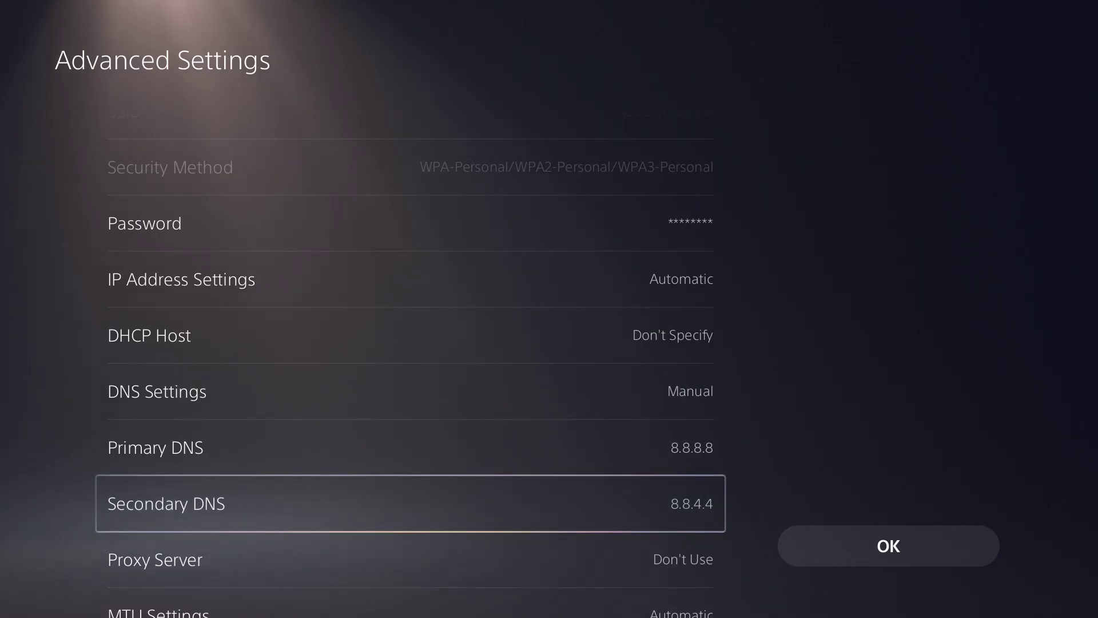
Save the advanced settings with the new DNS addresses.
key(Return)
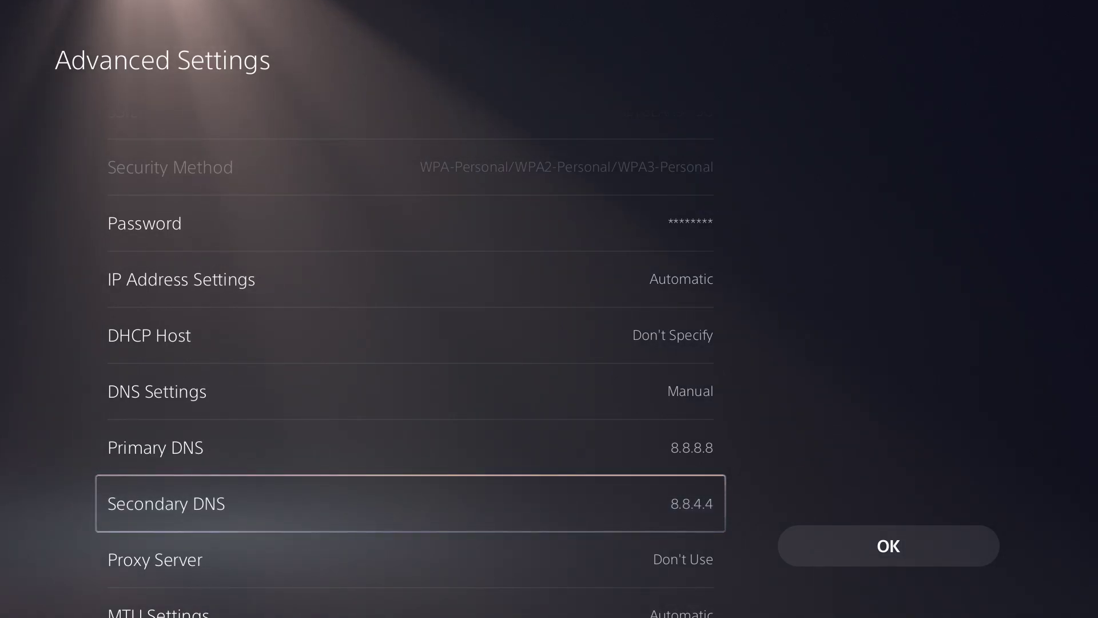
key(Right)
key(Return)
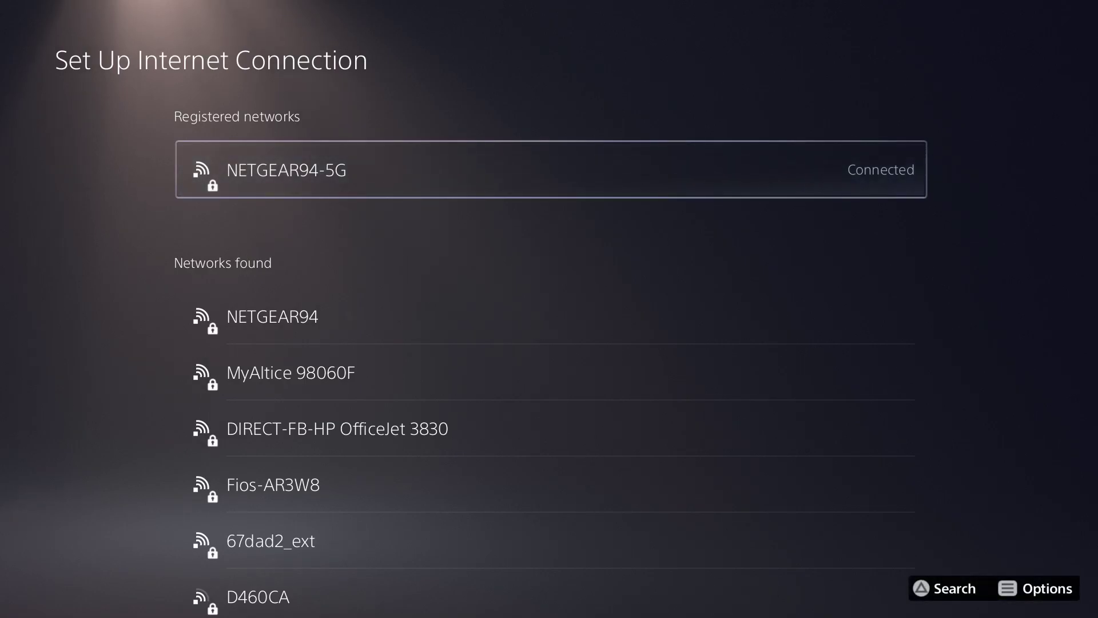
Return to Network and start the internet connection test from Connection Status.
key(Escape)
key(Left)
key(Up)
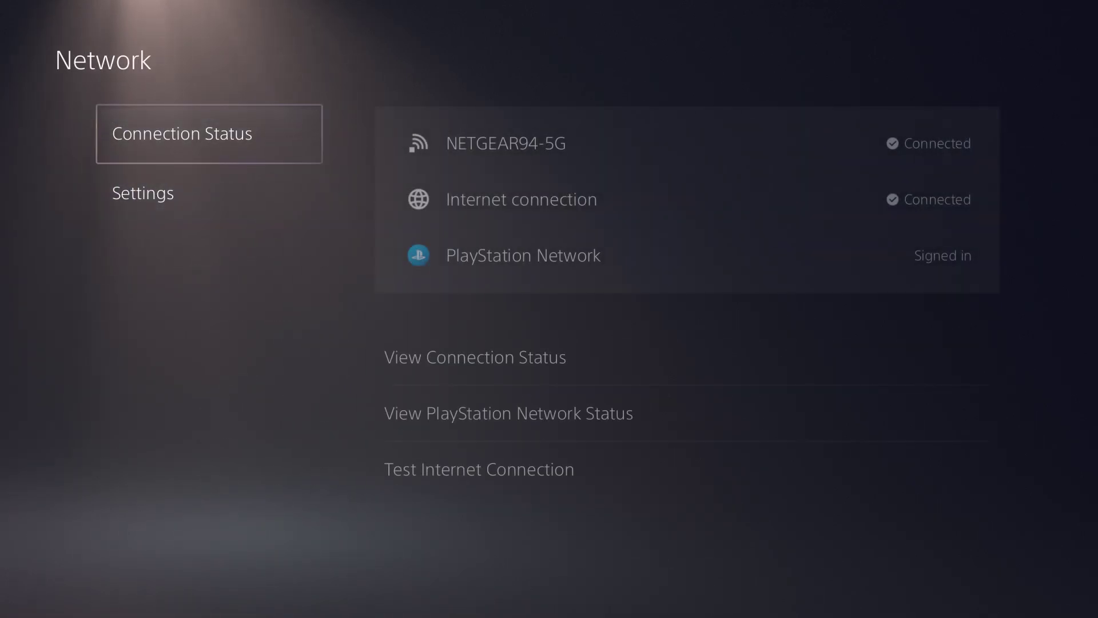
key(Right)
key(Down)
key(Return)
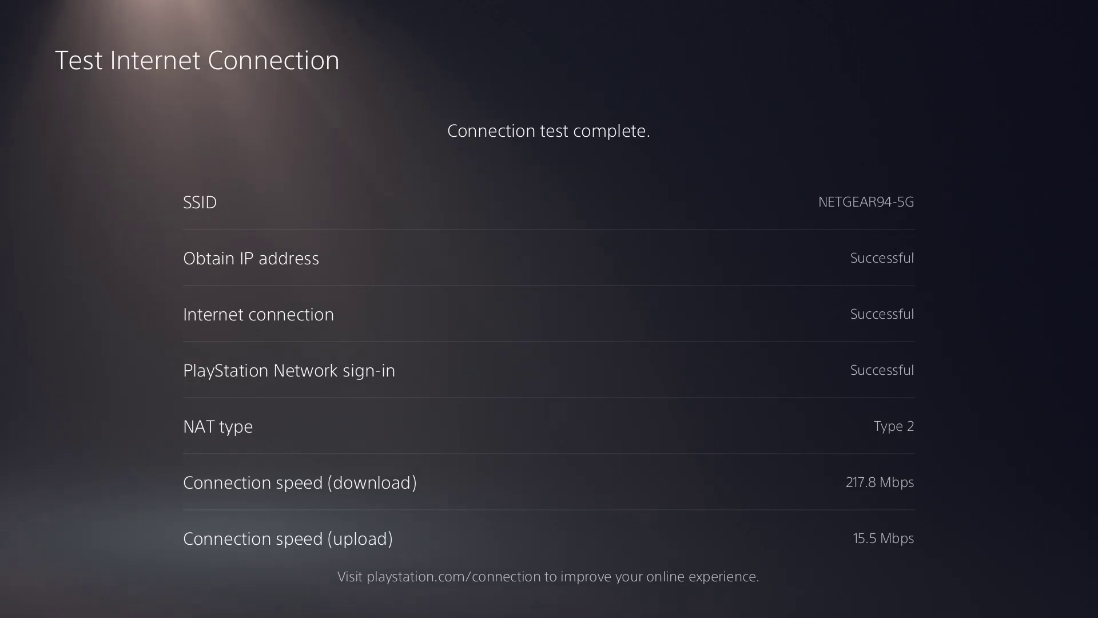
Review the test results (217.8 Mbps down, 15.5 Mbps up, NAT Type 2) and close them.
key(Escape)
Exit network settings back to the home screen showing the Just Cause 4 tile.
key(Left)
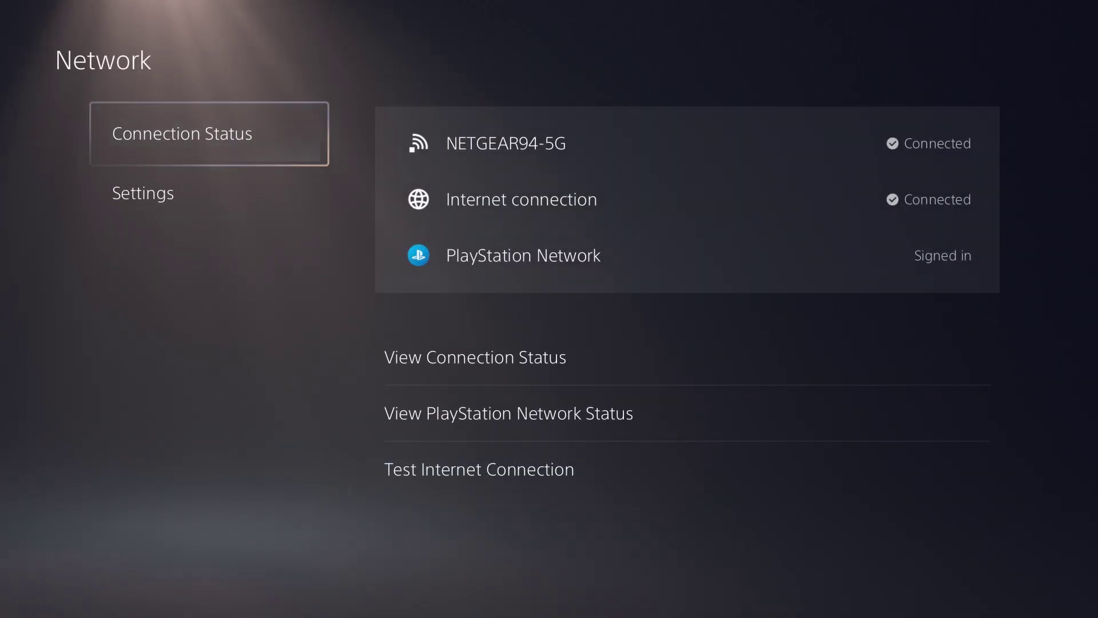
key(Escape)
key(Escape)
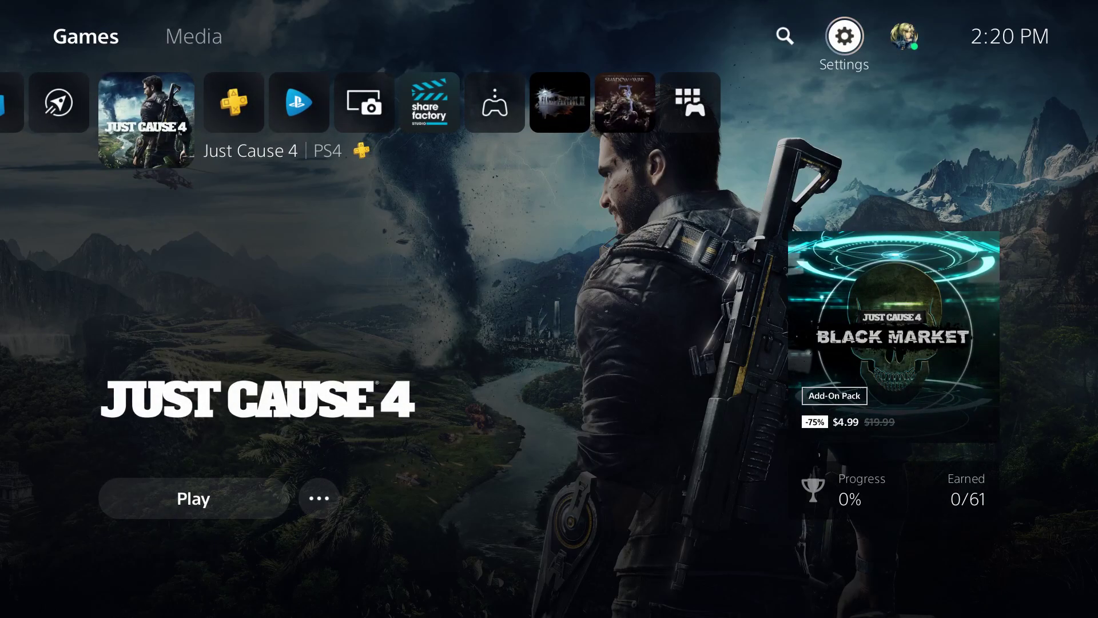